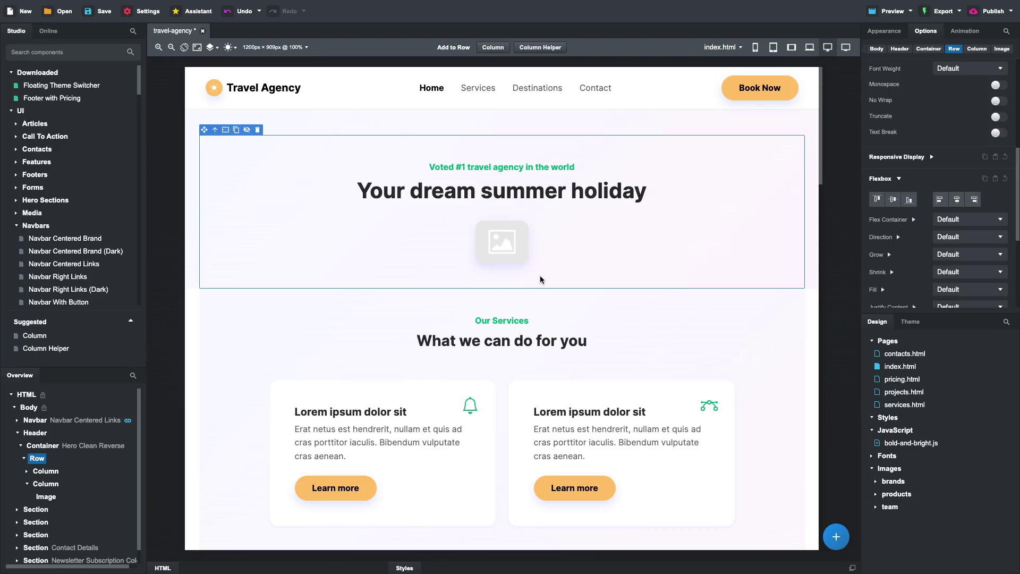
# - Generate a 512x512 dall-e-2 hero image of a sunglasses camel drinking coke at the beach
pyautogui.doubleClick(502, 241)
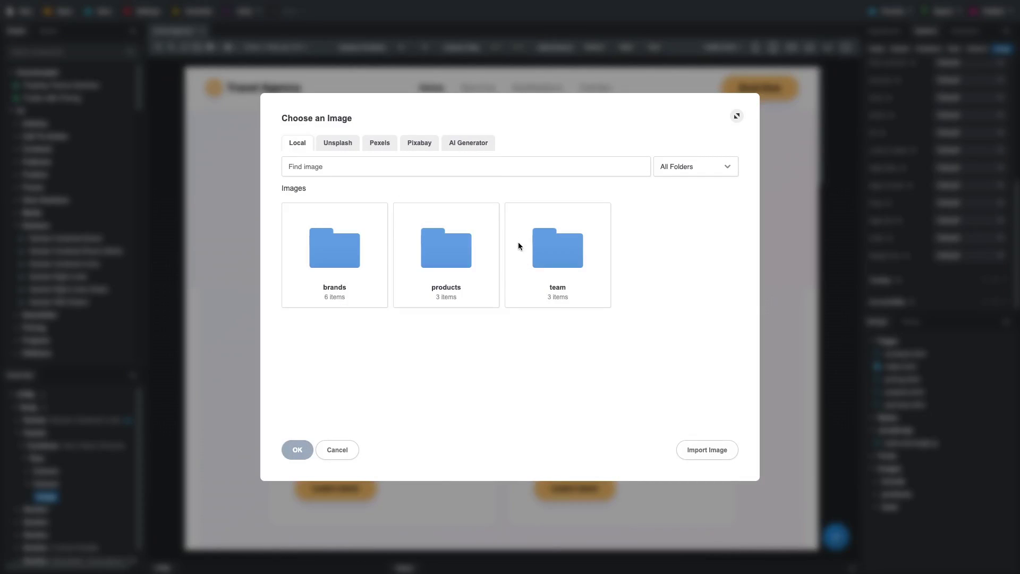
pyautogui.click(473, 144)
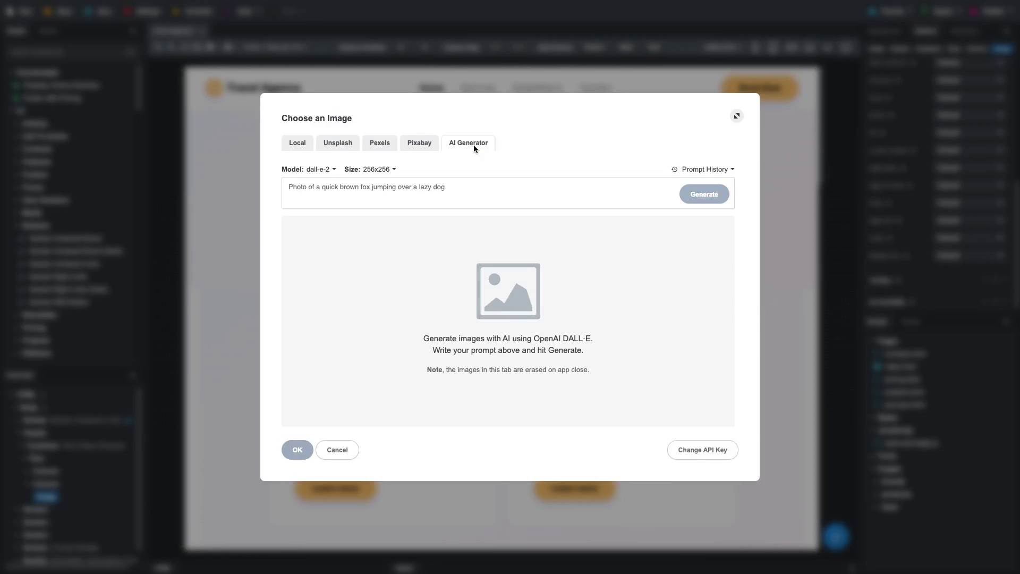
pyautogui.click(334, 170)
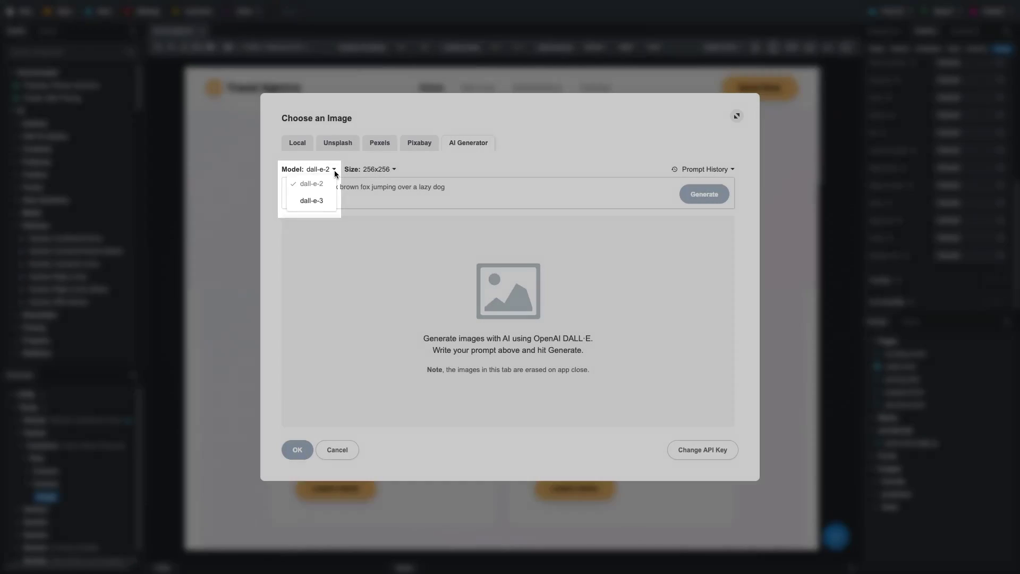
pyautogui.click(333, 170)
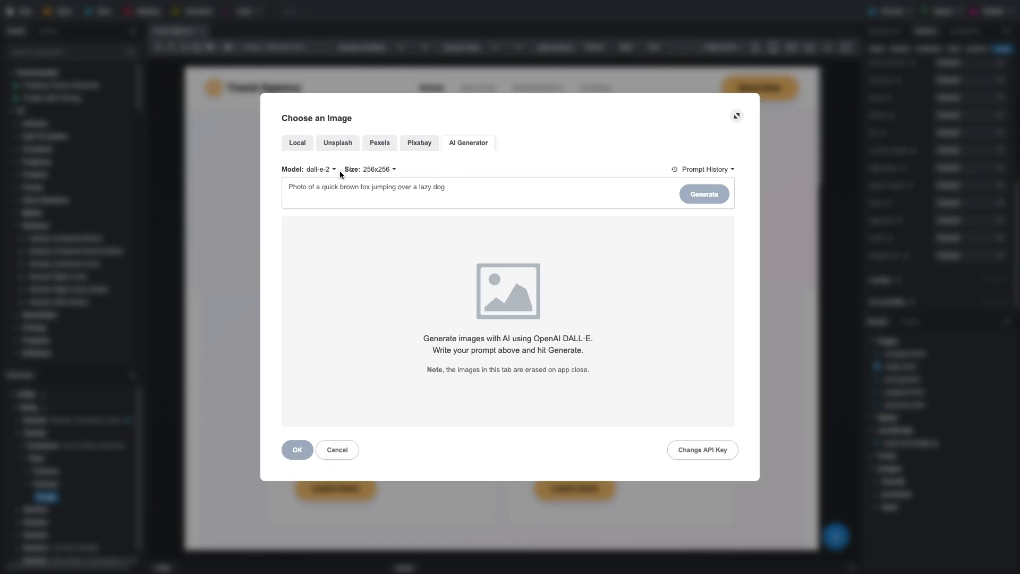
pyautogui.click(372, 168)
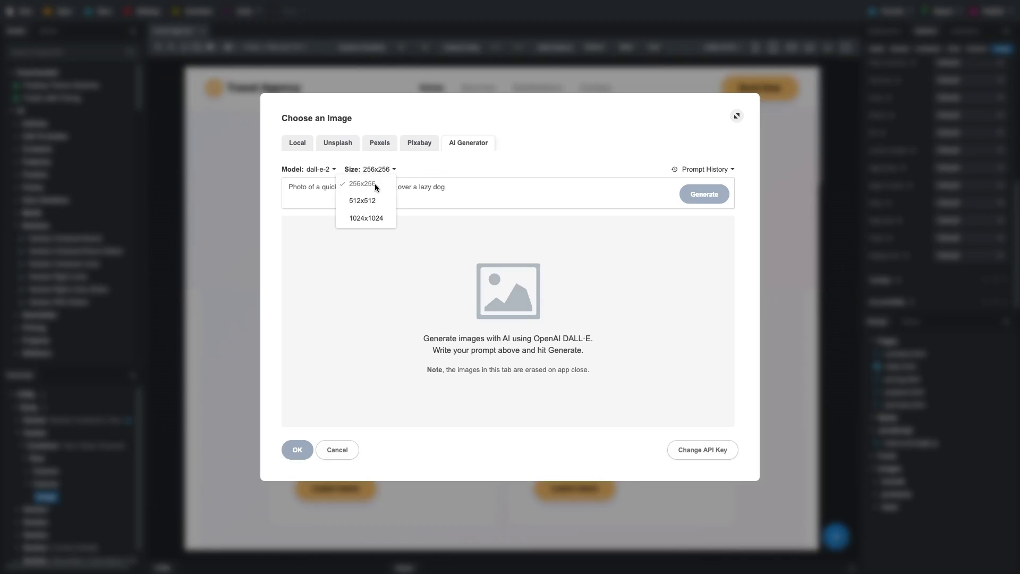
pyautogui.click(369, 200)
pyautogui.write('an artistic photo of a camel wearing sunglasses and drinking a coke at the beach')
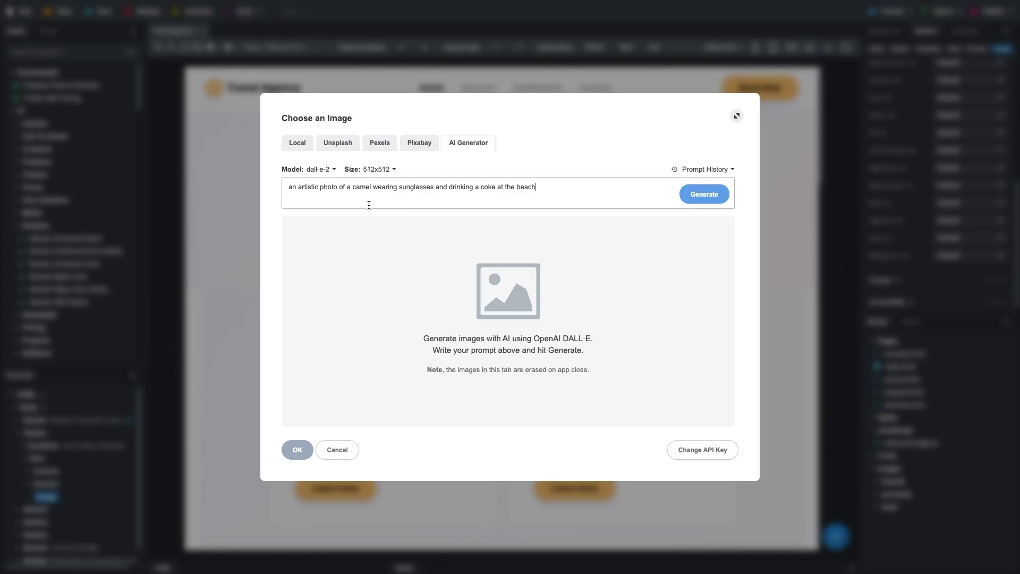
pyautogui.click(696, 195)
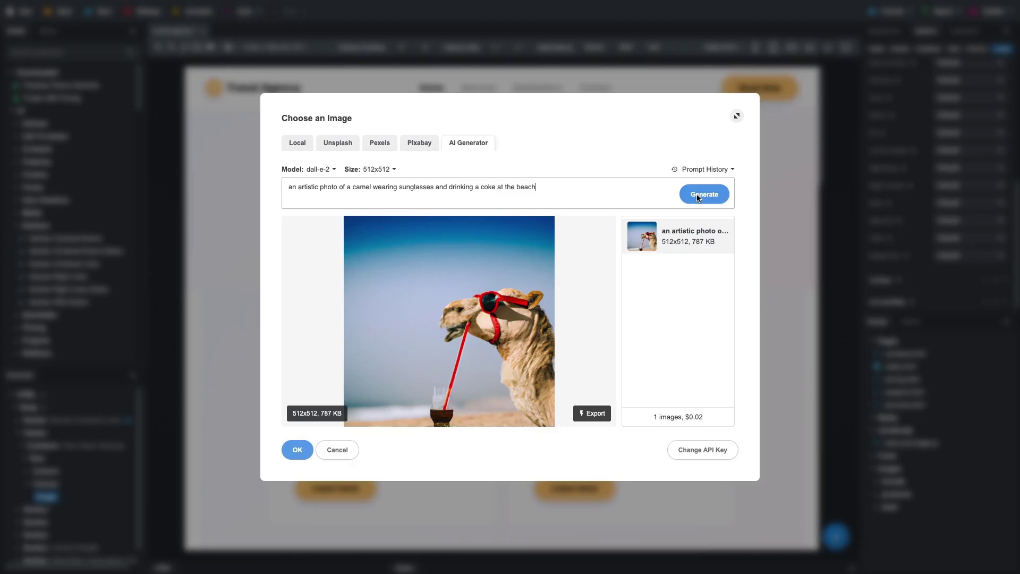
# - Generate a 1024x1024 camel image with dall-e-3, compare it with the 512x512 one, and select it
pyautogui.click(332, 170)
pyautogui.click(328, 197)
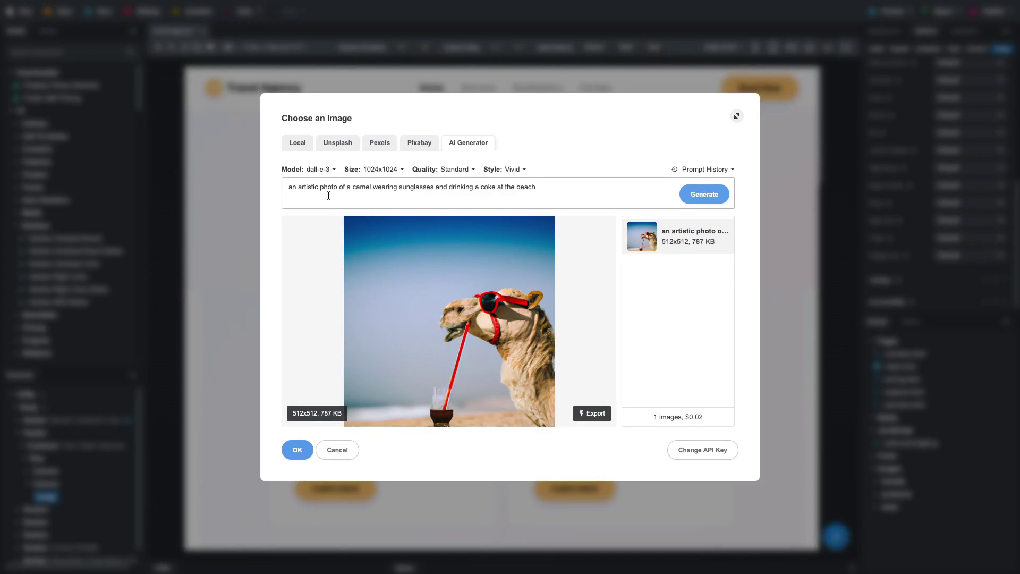
pyautogui.click(684, 198)
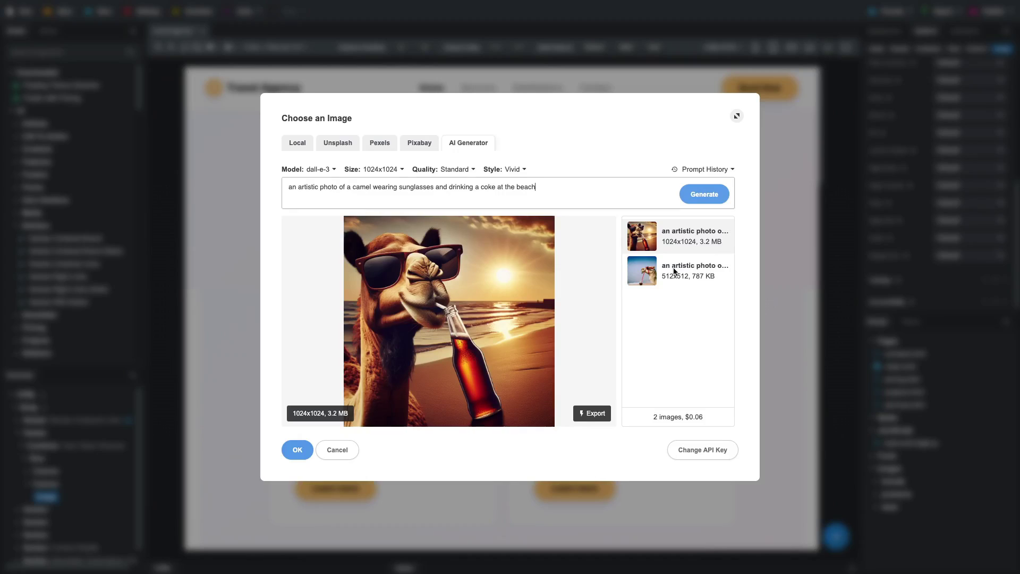
pyautogui.click(673, 269)
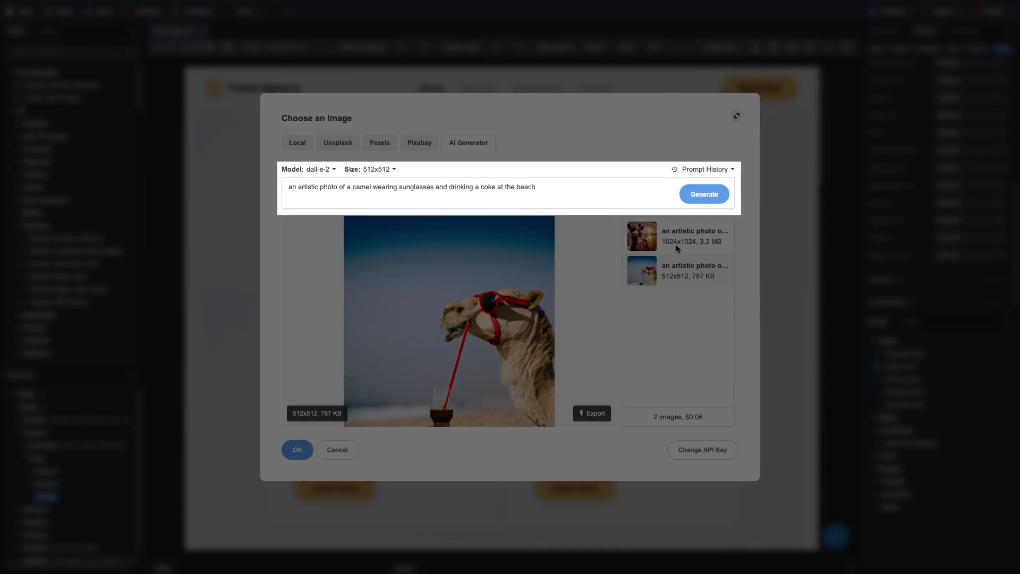
pyautogui.click(676, 245)
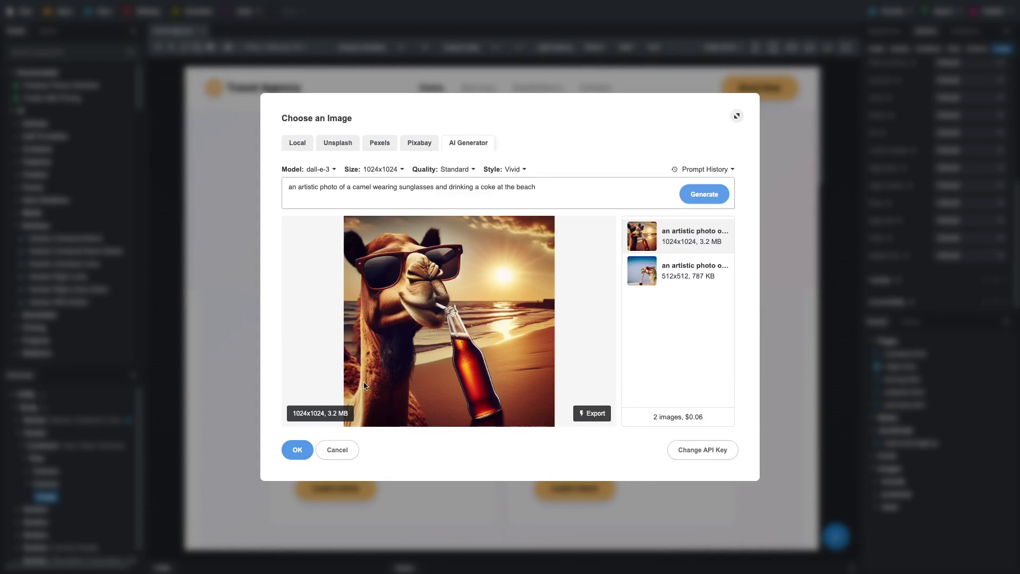
# - Import the sunglasses camel into the hero section, optimized and converted to a WEBP file
pyautogui.click(303, 443)
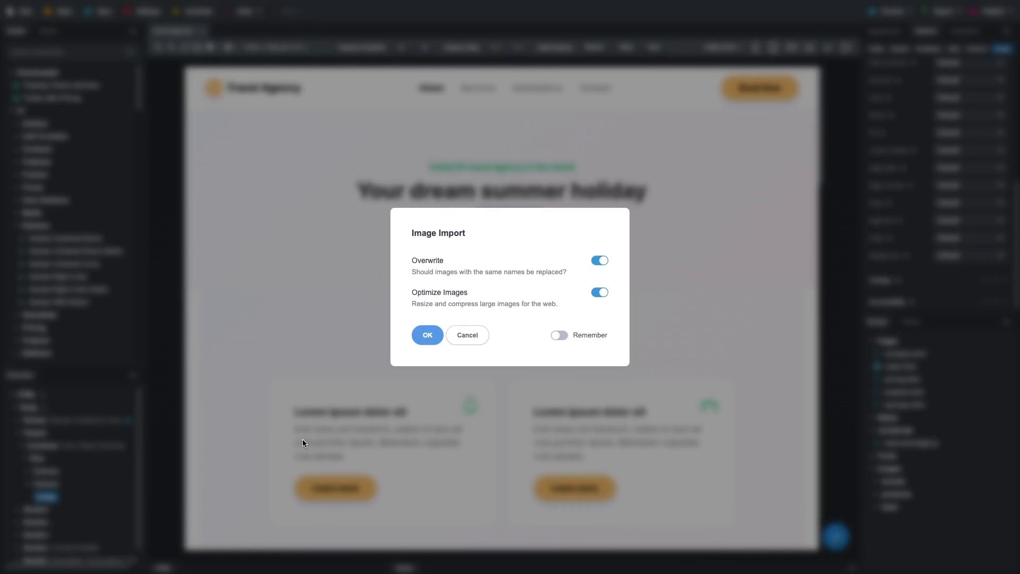
pyautogui.click(424, 336)
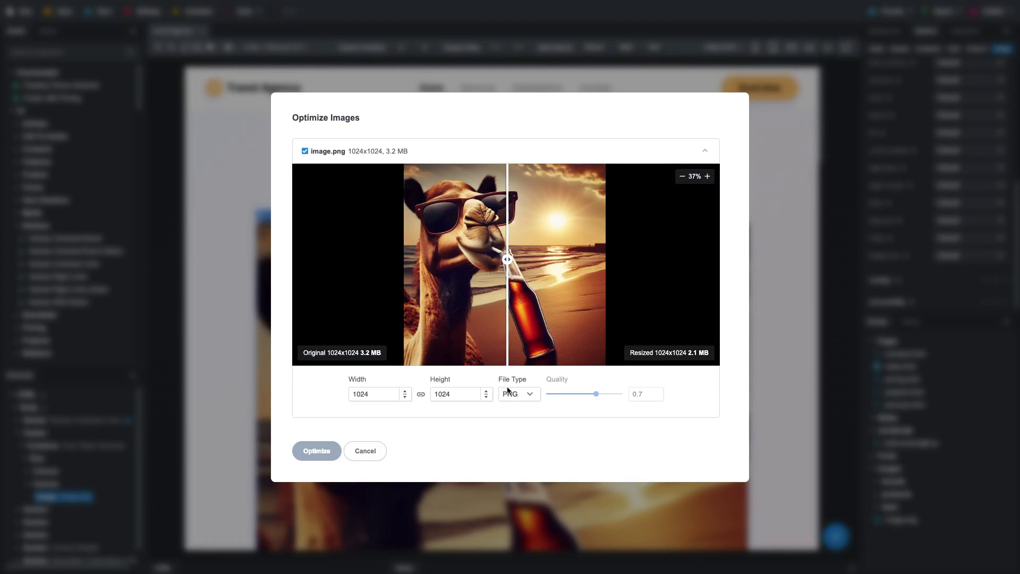
pyautogui.click(507, 389)
pyautogui.click(506, 404)
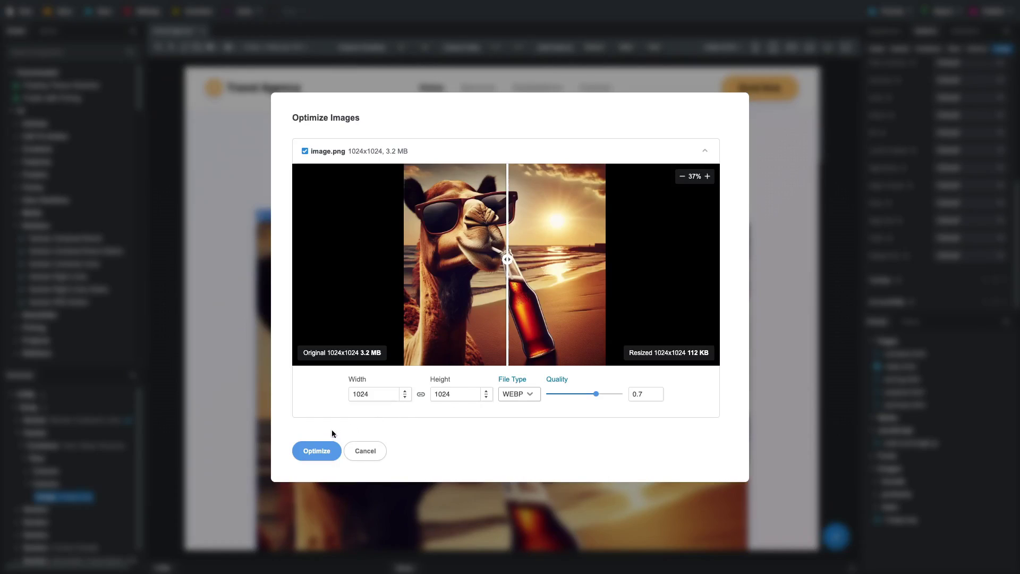
pyautogui.click(313, 443)
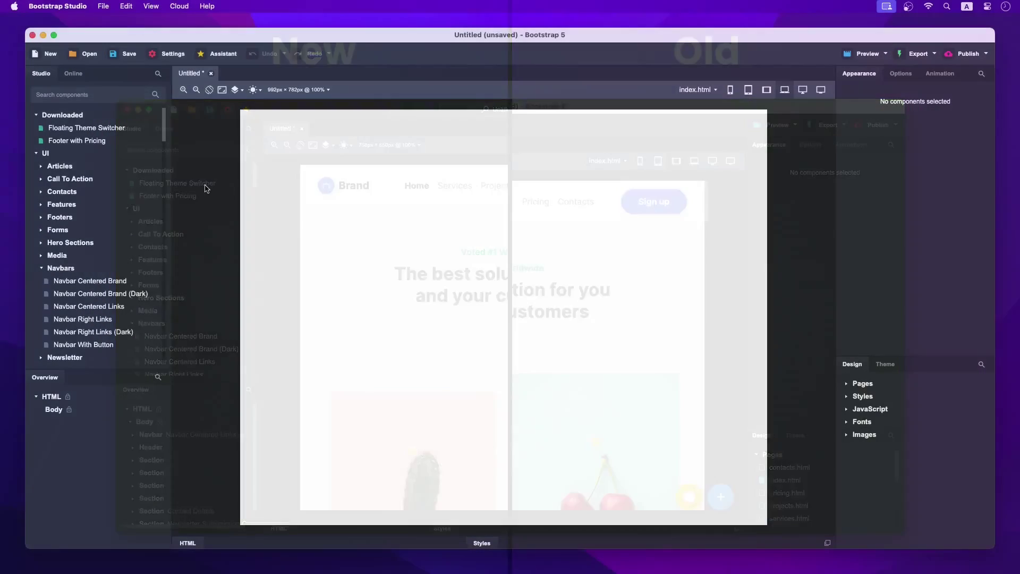
# - Set the Interface Titlebar Style to Custom with the Dark titlebar color and save
pyautogui.click(169, 56)
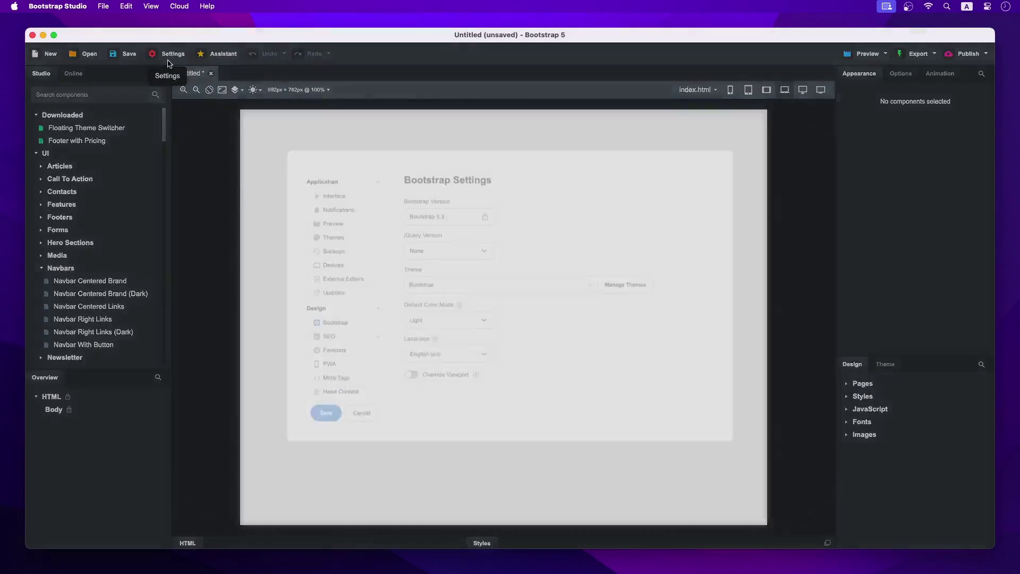
pyautogui.click(290, 183)
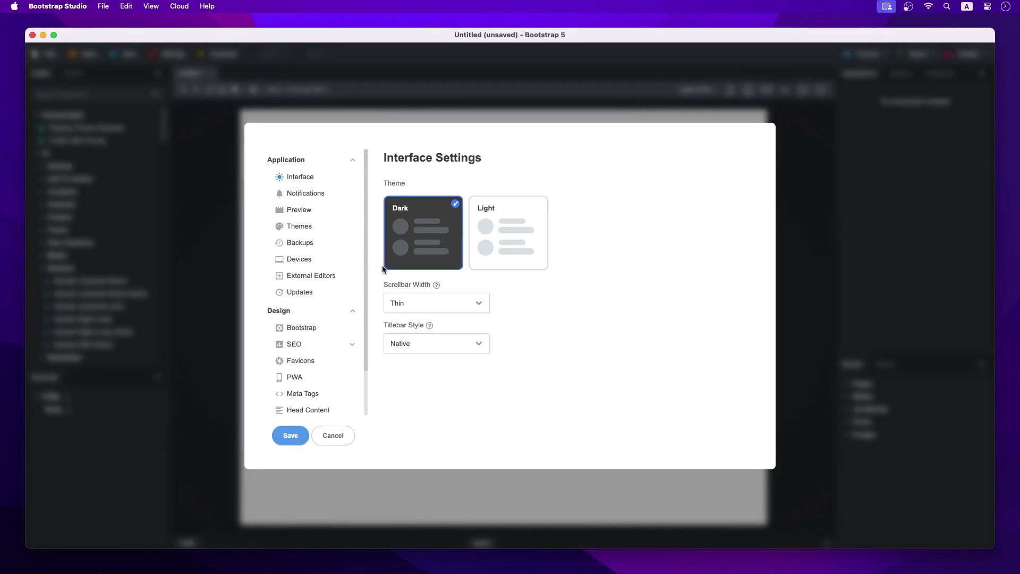
pyautogui.click(424, 343)
pyautogui.click(431, 356)
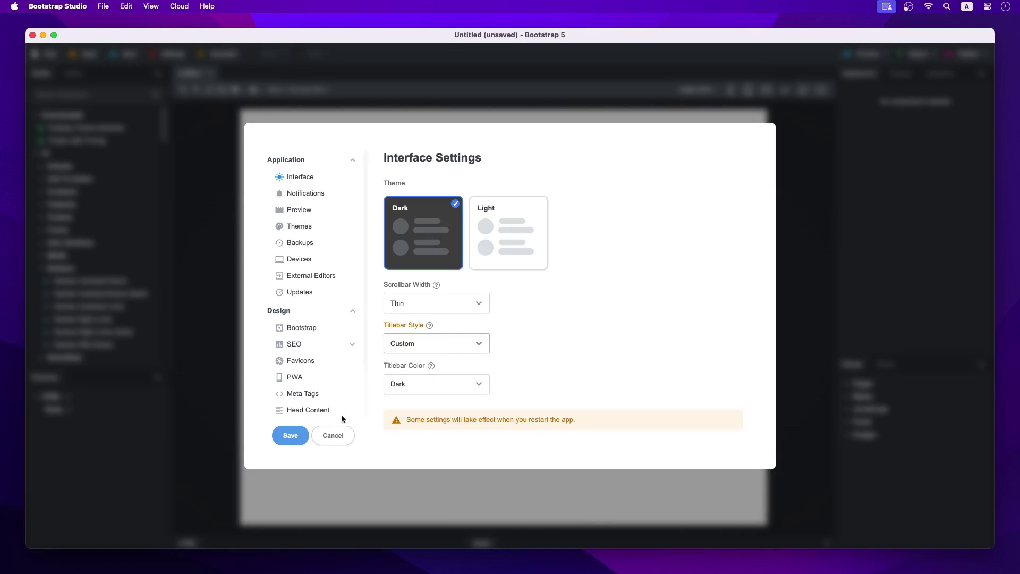
pyautogui.click(292, 435)
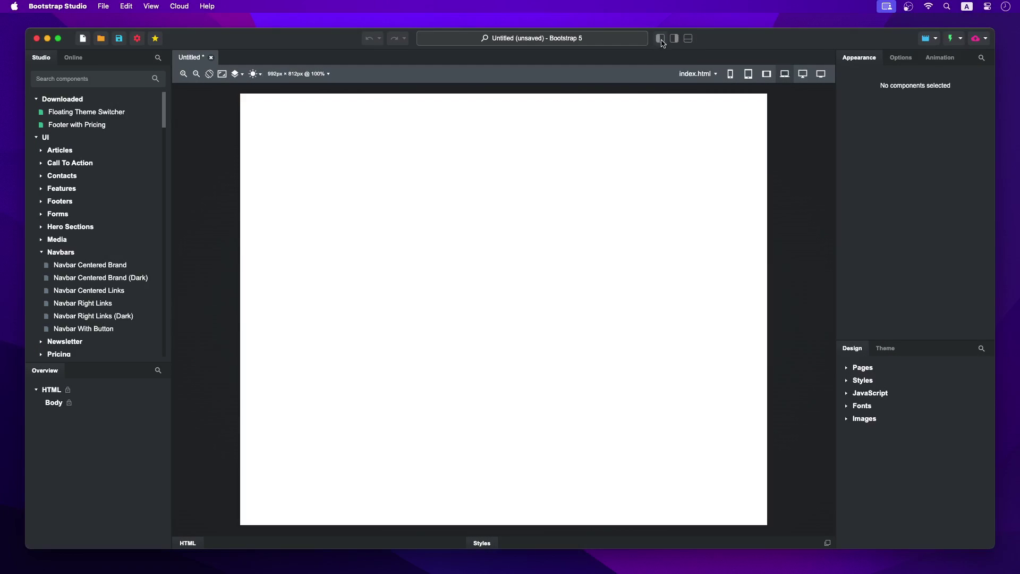
# - Toggle the left and right side panels from the title bar, then bring up the command palette
pyautogui.click(662, 42)
pyautogui.click(671, 44)
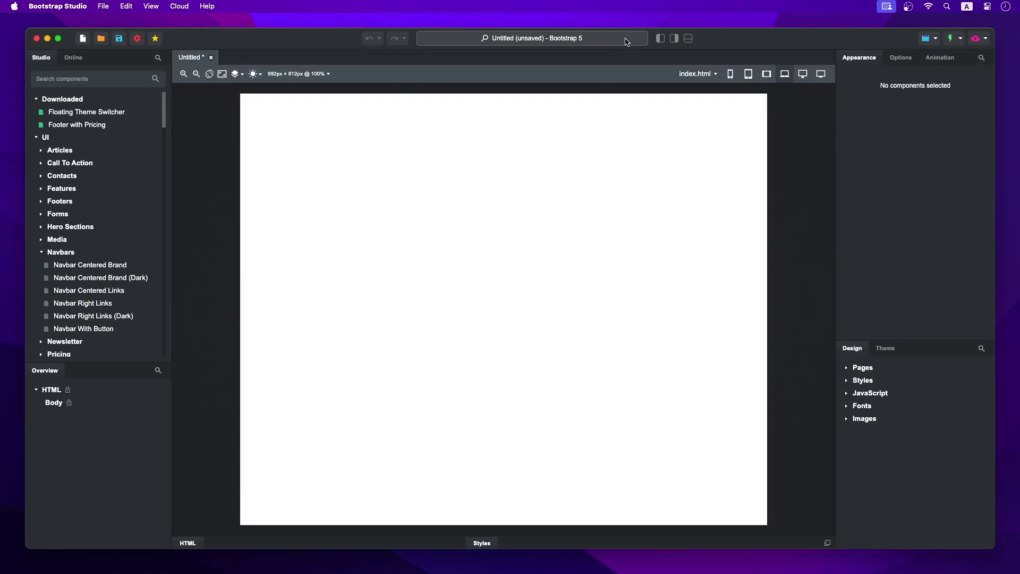
pyautogui.click(626, 42)
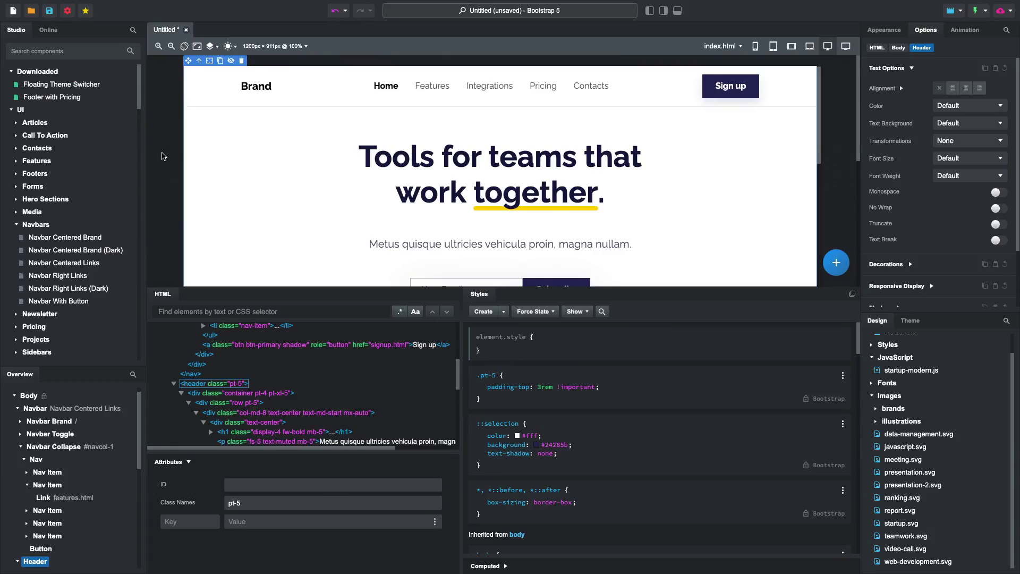
# - Run Check for Issues and locate the Missing CSS Definitions component on index.html
pyautogui.click(107, 7)
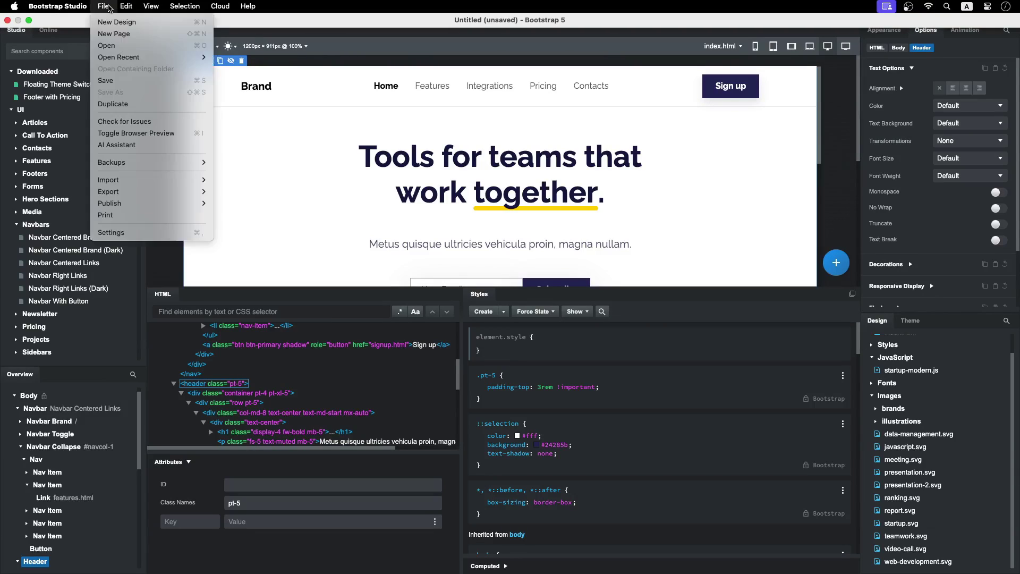
pyautogui.click(132, 120)
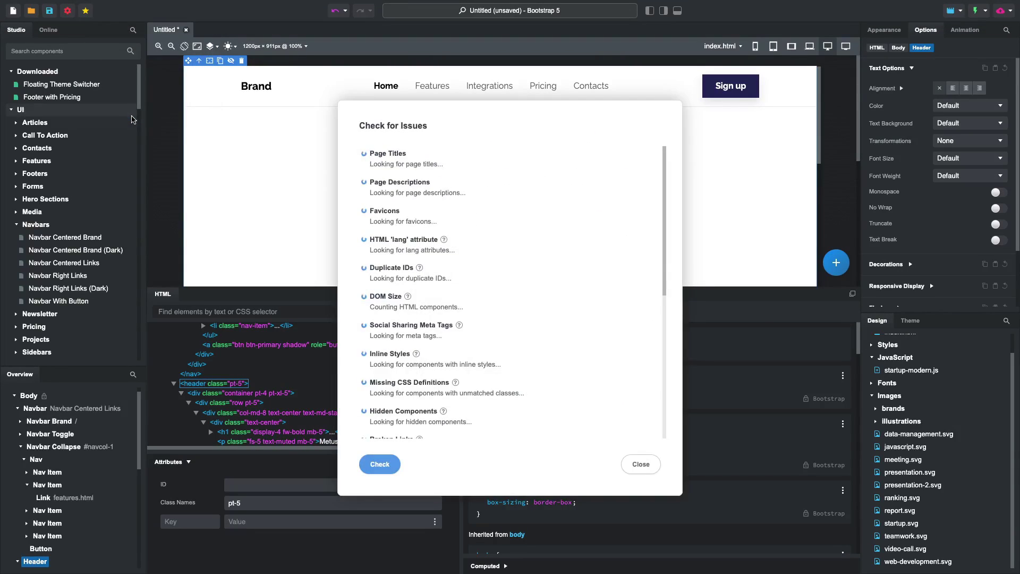
pyautogui.scroll(-3, 468, 204)
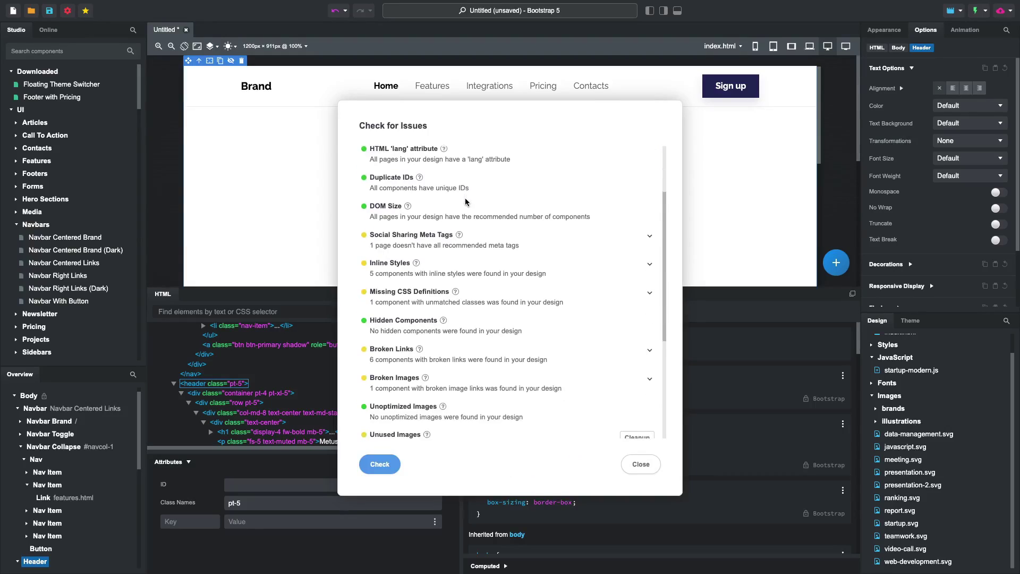
pyautogui.scroll(-1, 468, 203)
pyautogui.click(541, 285)
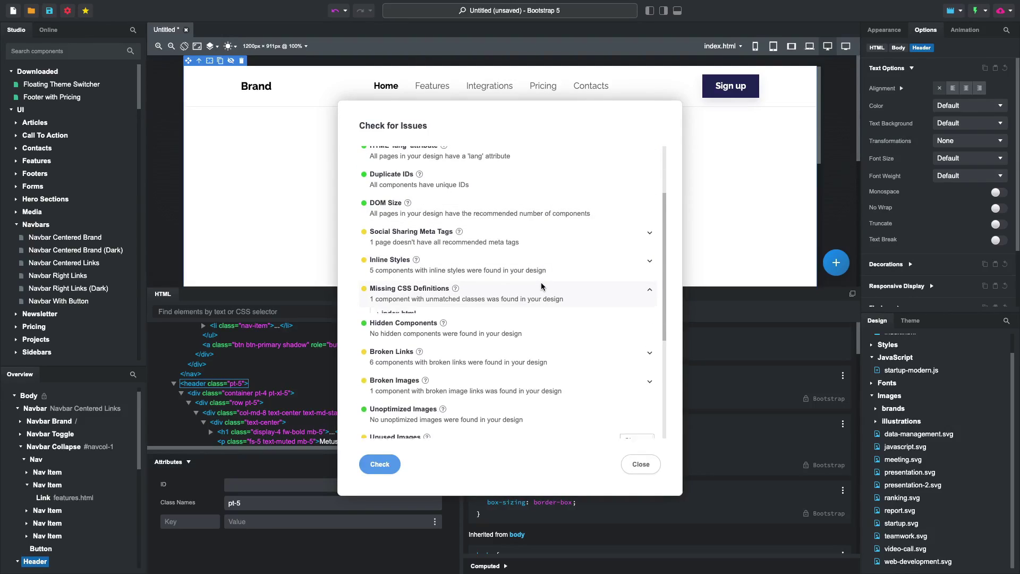
pyautogui.click(501, 313)
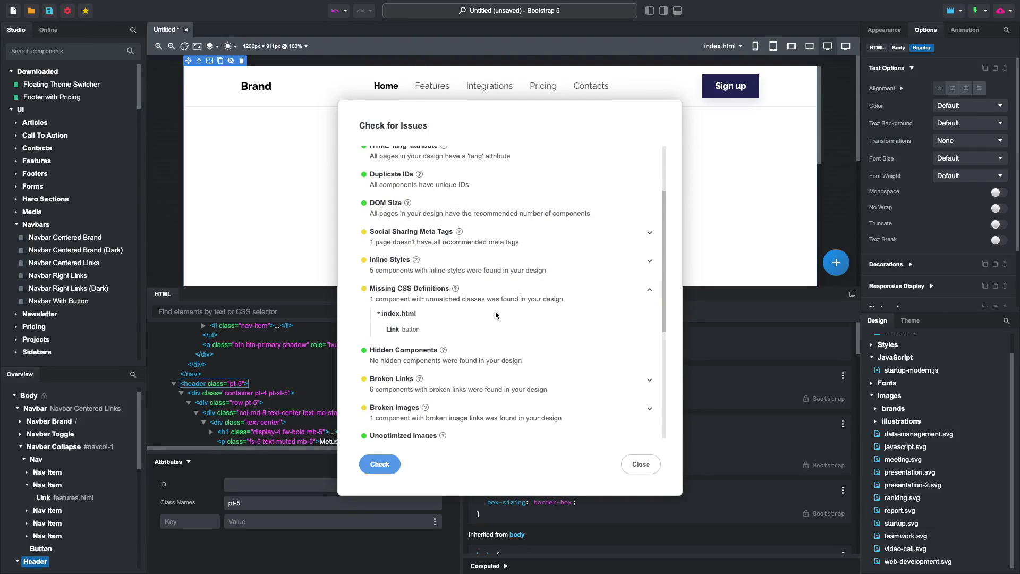
# - Delete the undefined 'button' class from the Features link, then review Broken Links and Broken Images
pyautogui.click(406, 329)
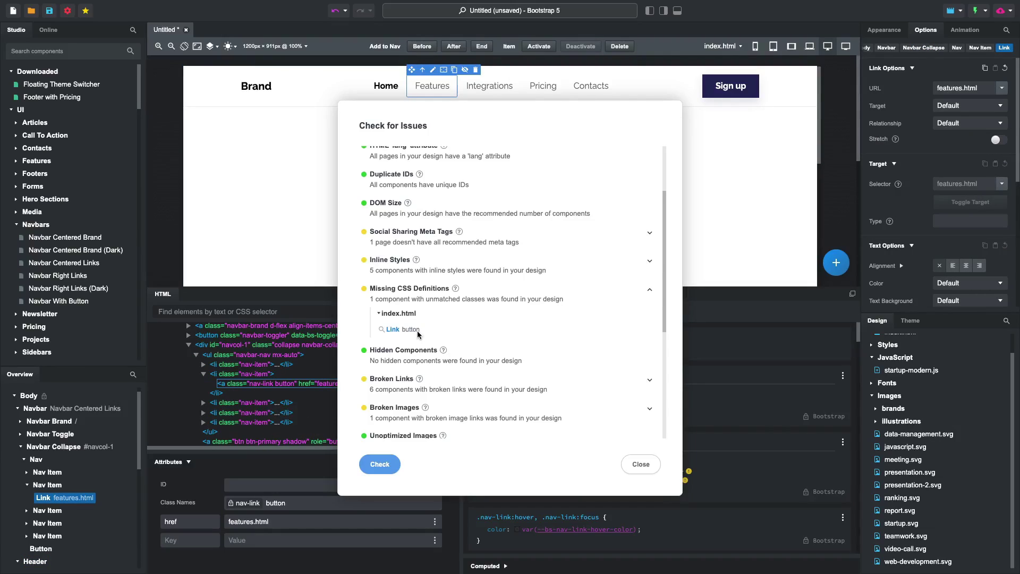
pyautogui.doubleClick(276, 503)
pyautogui.press('BackSpace')
pyautogui.press('Tab')
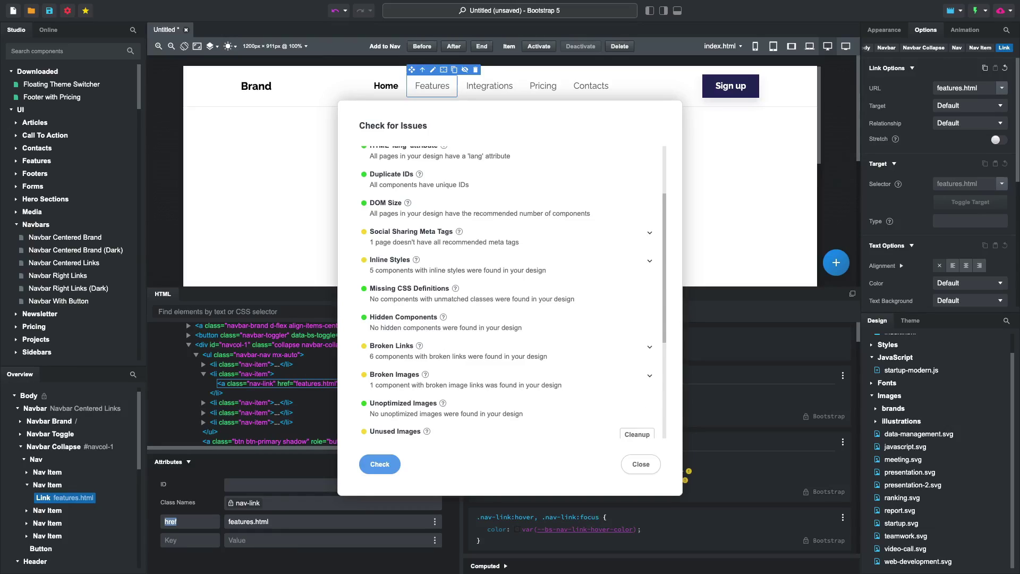
pyautogui.click(485, 351)
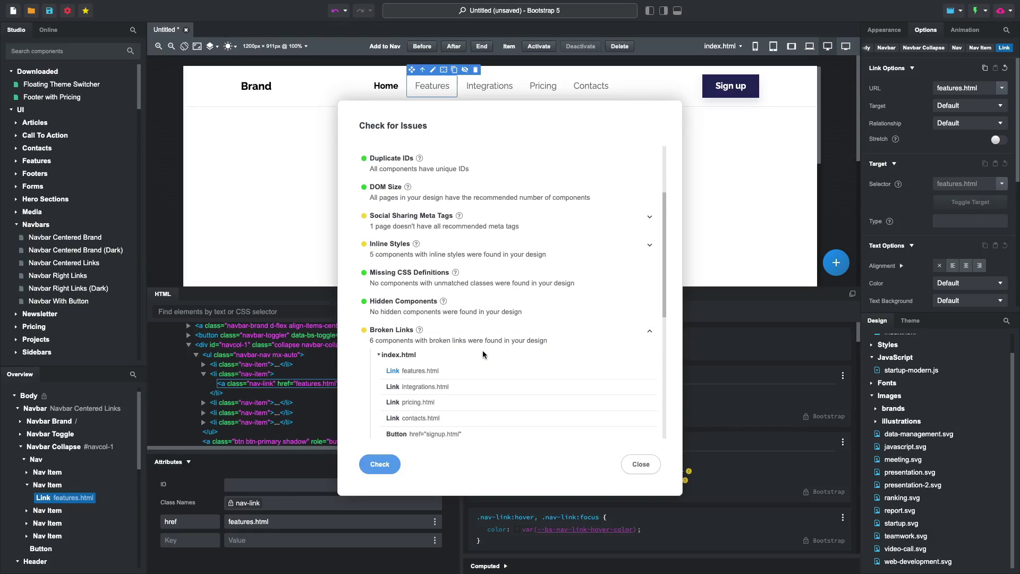
pyautogui.scroll(-2, 482, 350)
pyautogui.scroll(-2, 482, 350)
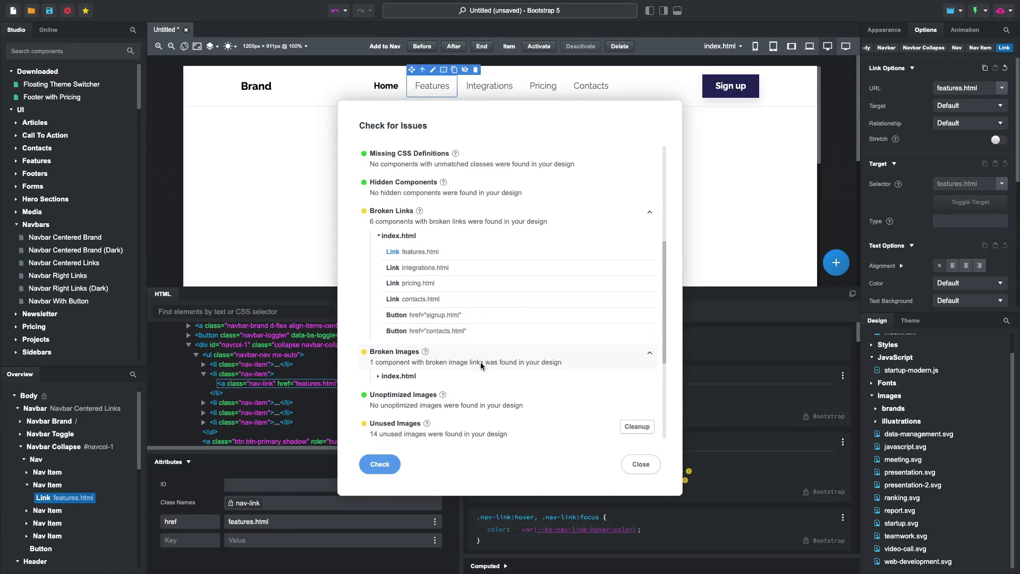
pyautogui.click(477, 376)
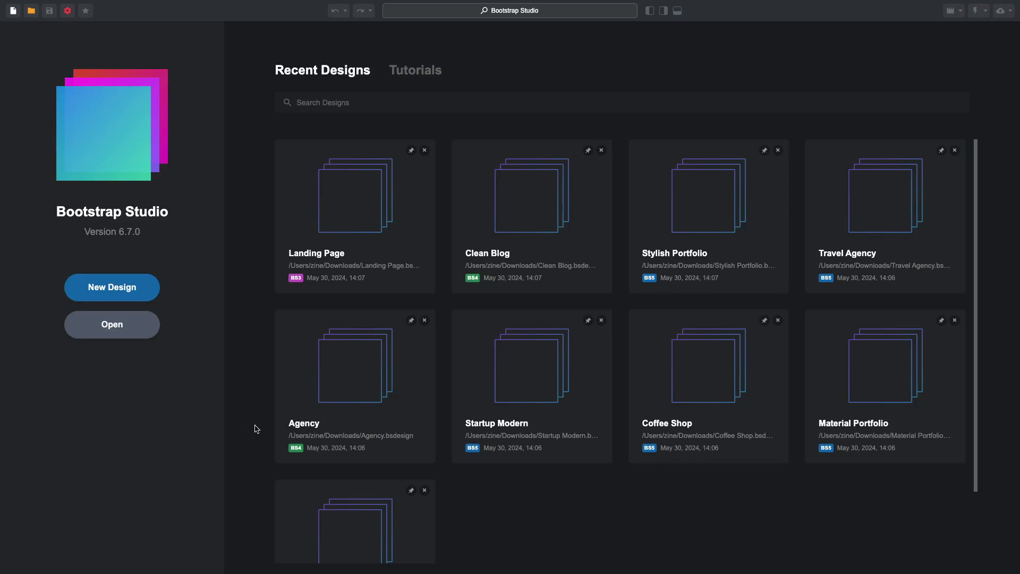
# - Pin the Coffee Shop design card on the start screen
pyautogui.click(765, 321)
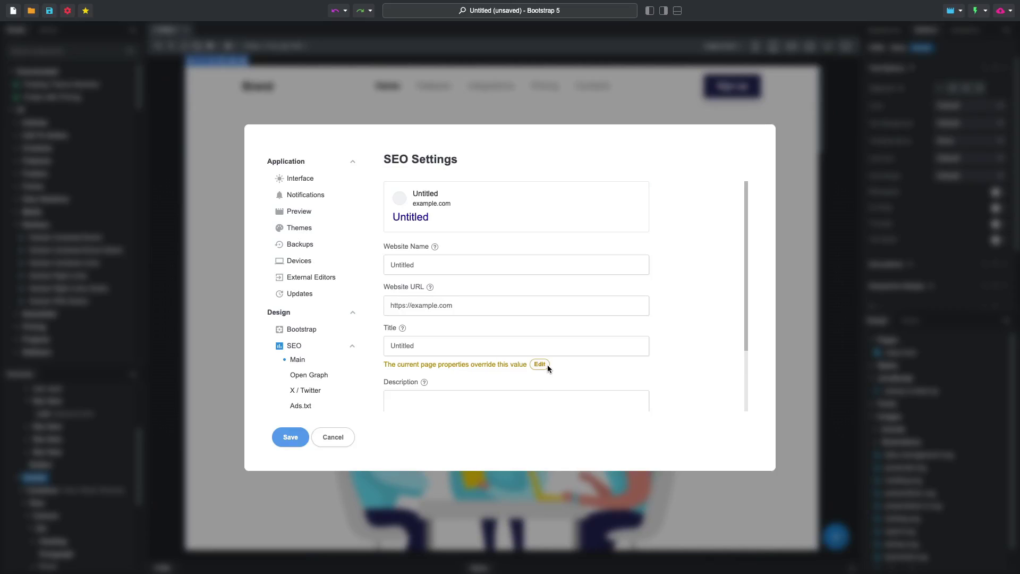
# - Clear the index.html 'Home - Brand' title override and set the design SEO title to 'New title'
pyautogui.click(547, 364)
pyautogui.moveTo(467, 269); pyautogui.dragTo(354, 256)
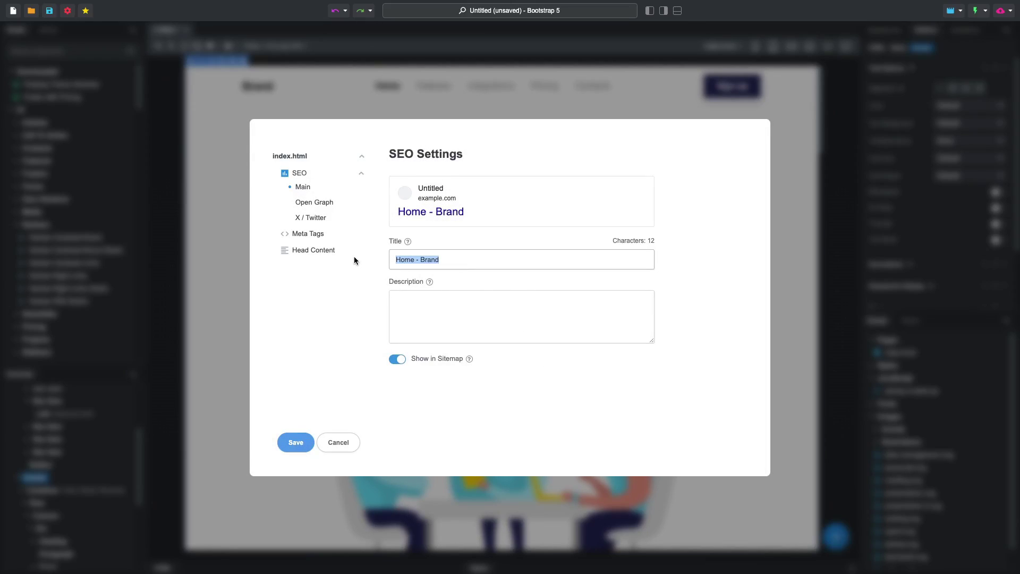
pyautogui.press('BackSpace')
pyautogui.click(295, 442)
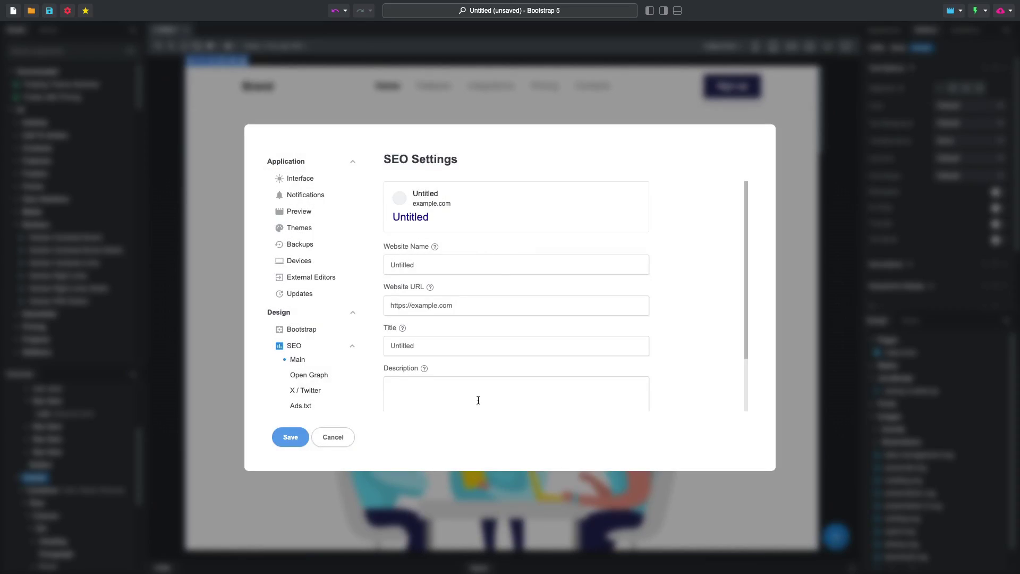
pyautogui.click(475, 350)
pyautogui.write('N')
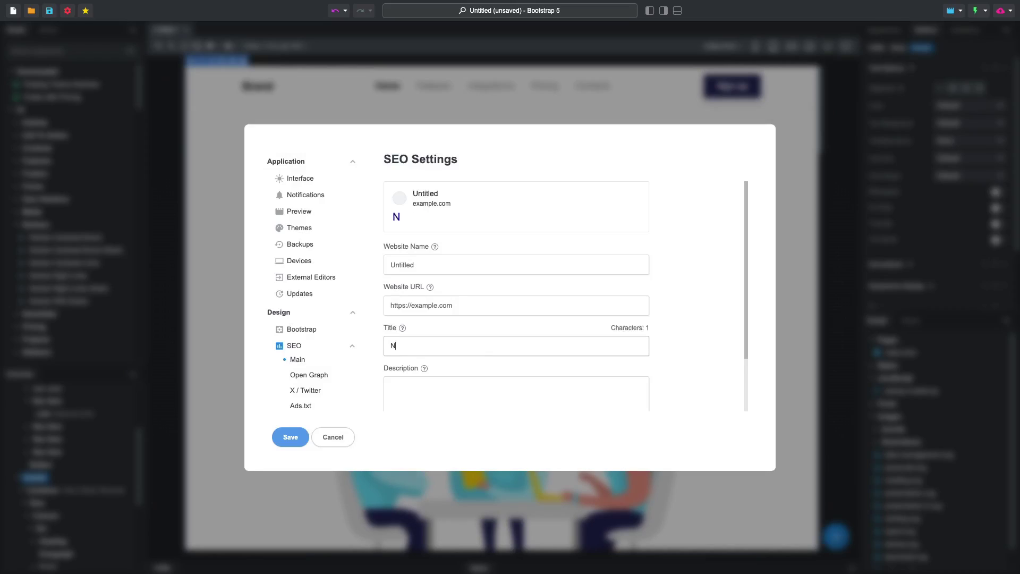
pyautogui.write('ew title')
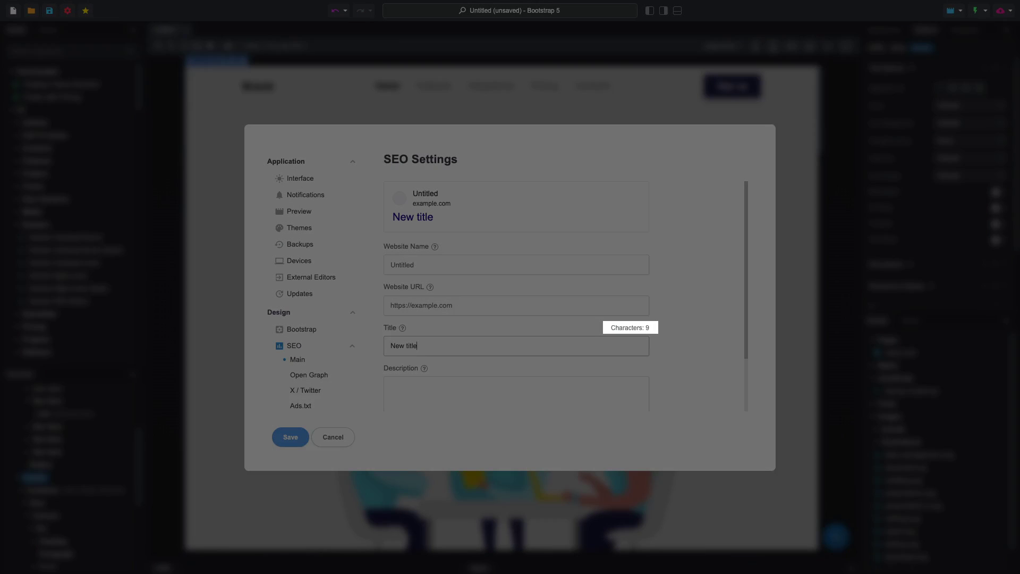